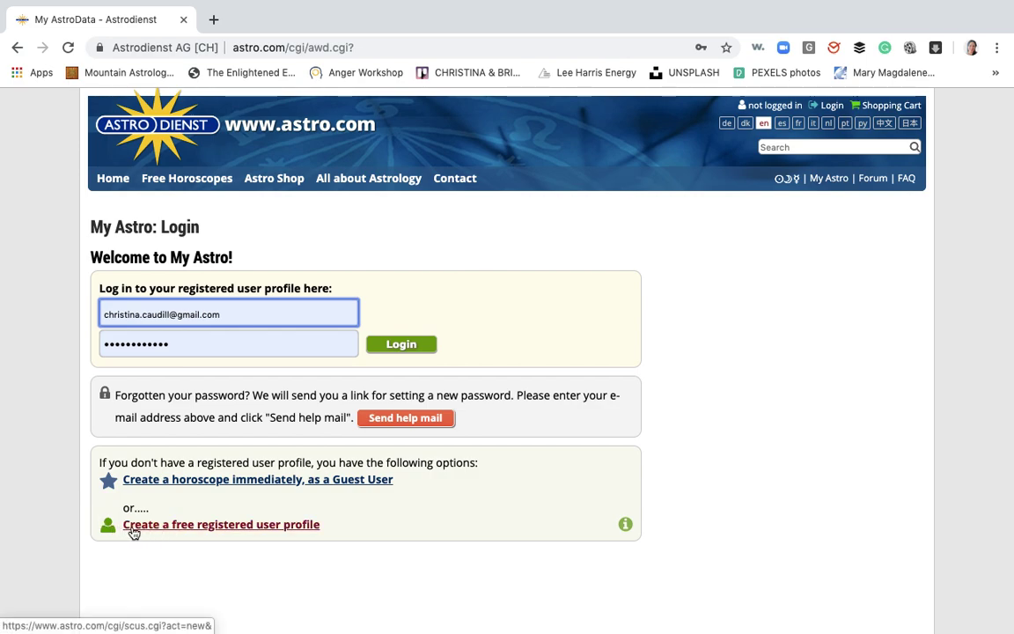
Abandon the new-profile registration and log in to My Astro, reaching the profile with 716 Astro Data entries
left_click(250, 528)
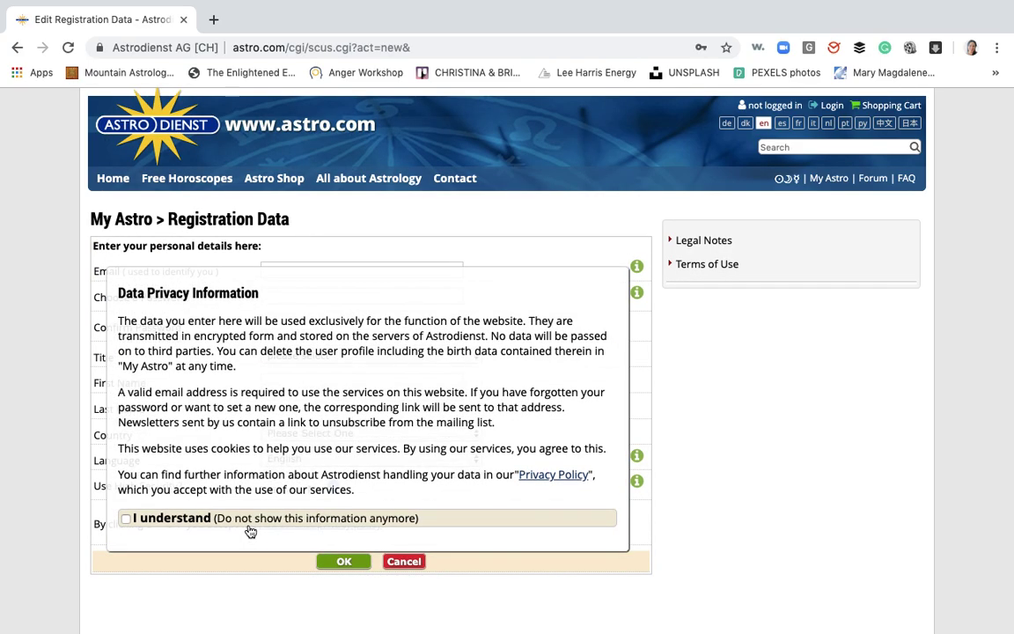
left_click(127, 521)
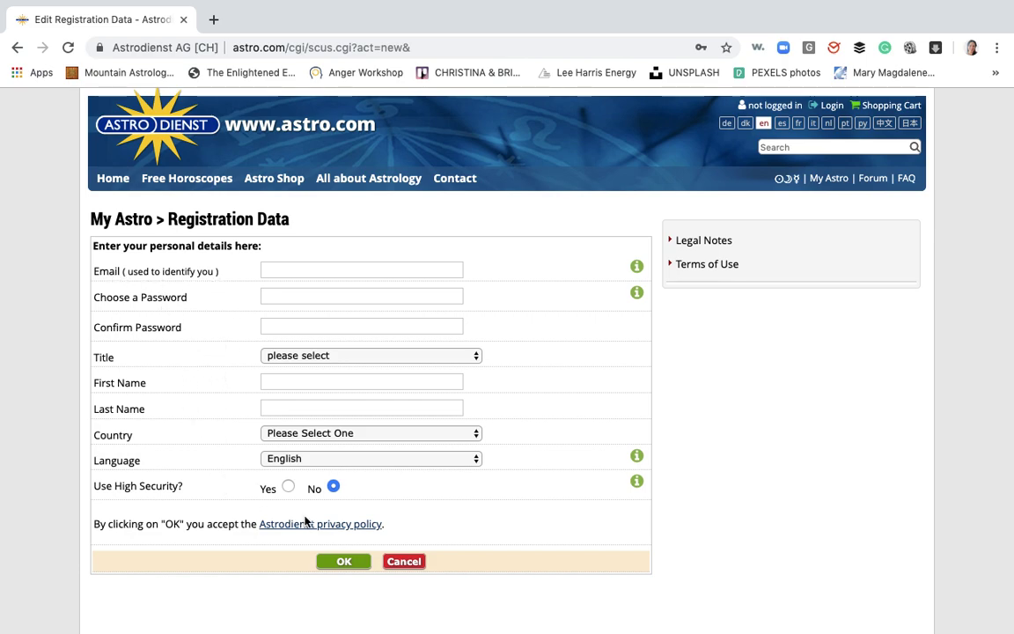
left_click(397, 564)
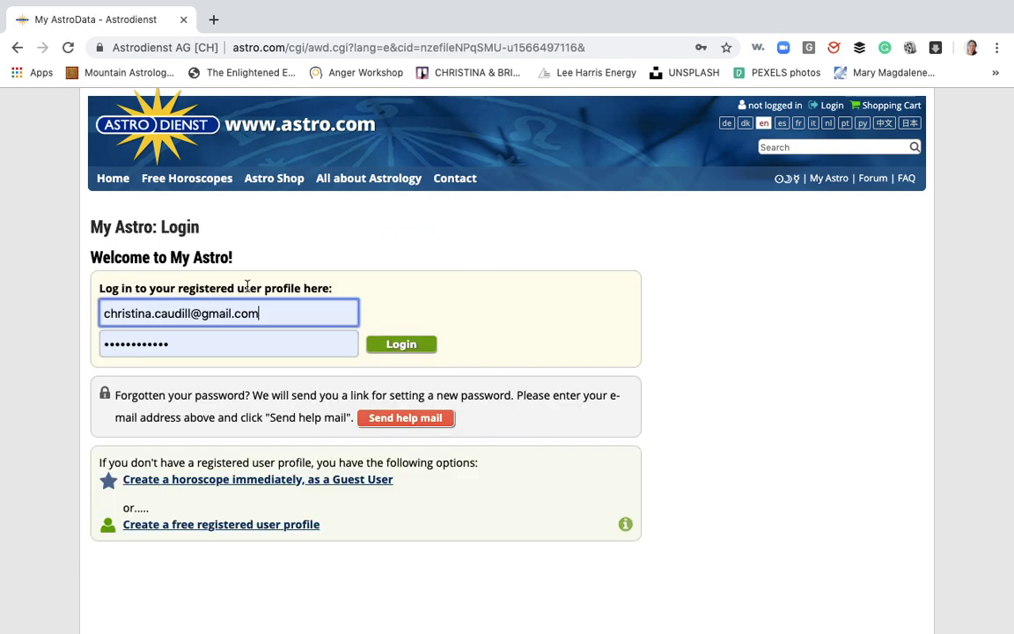
left_click(389, 349)
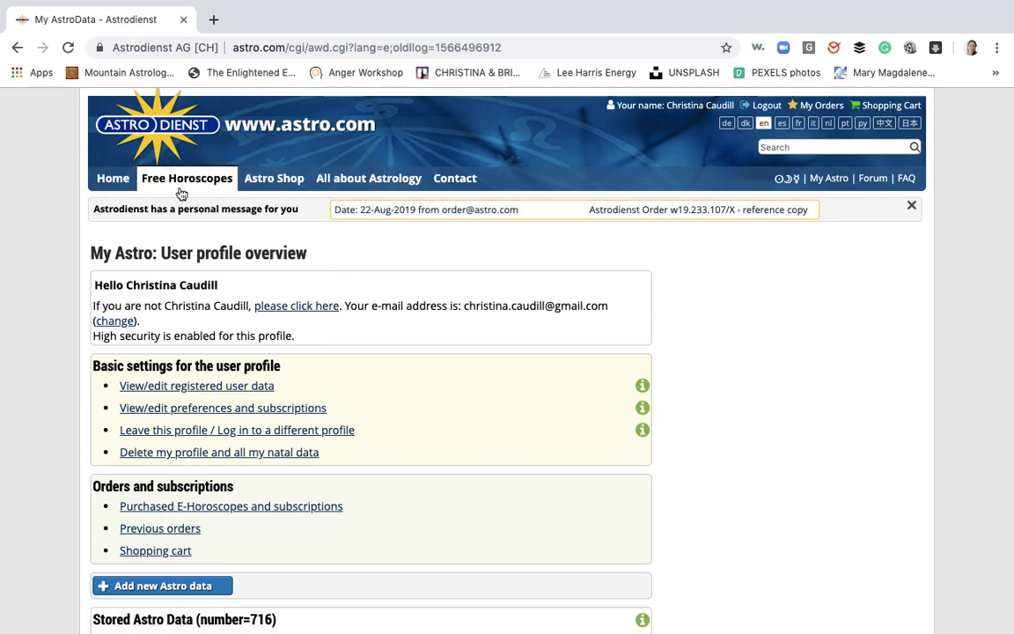
mouse_move(176, 185)
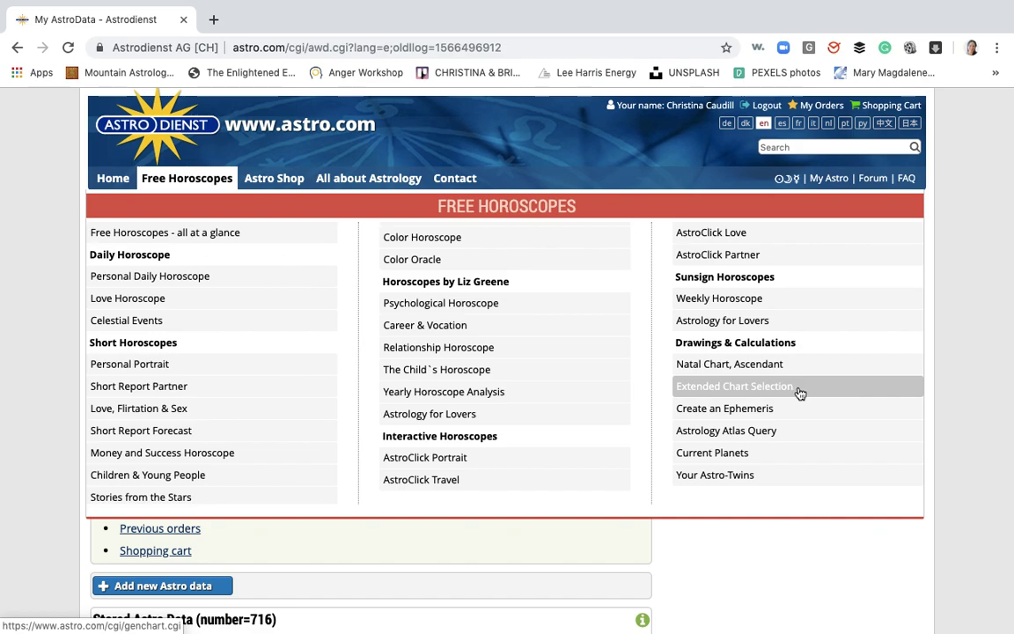
From Extended Chart Selection, add a new person and enter their first and last name
left_click(758, 394)
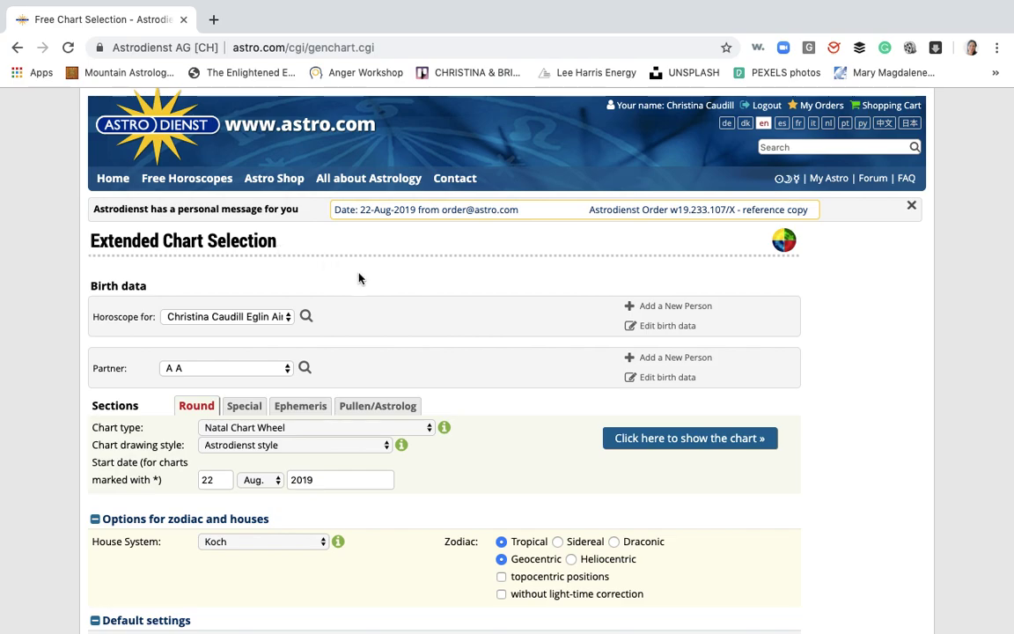
left_click(651, 312)
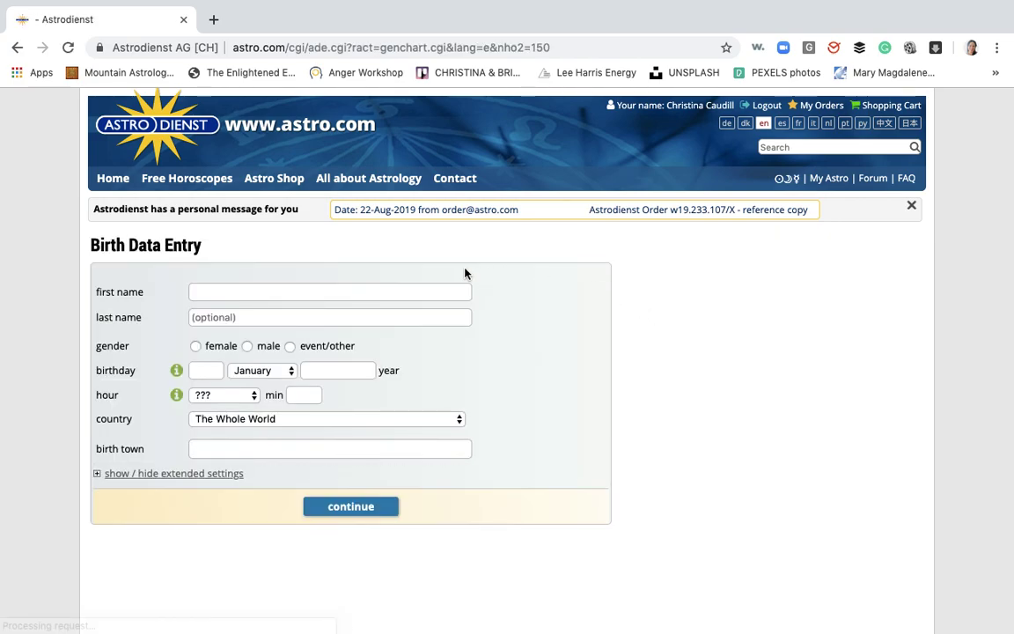
left_click(296, 293)
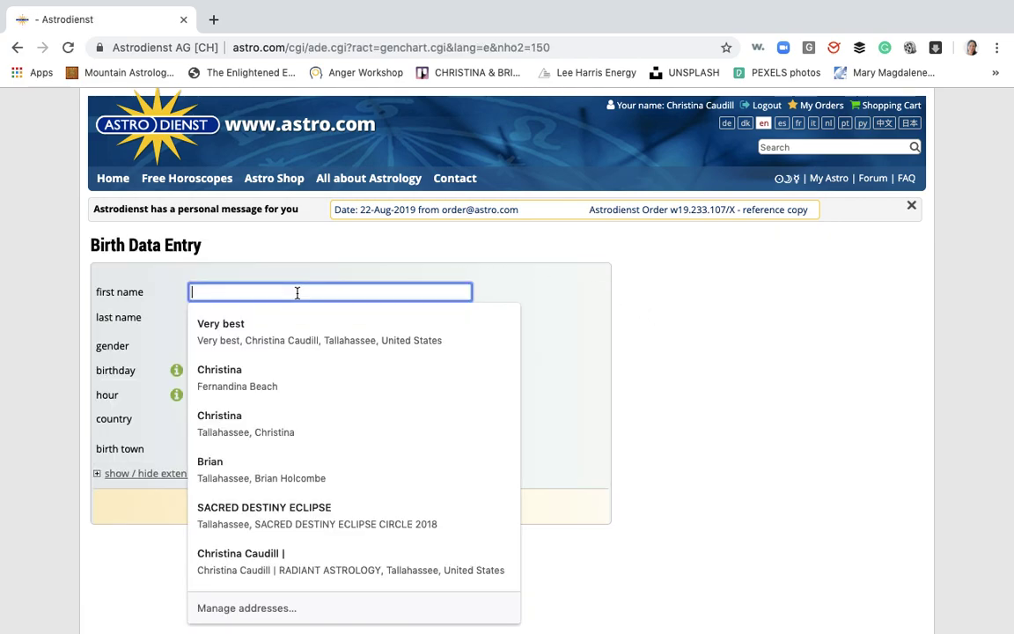
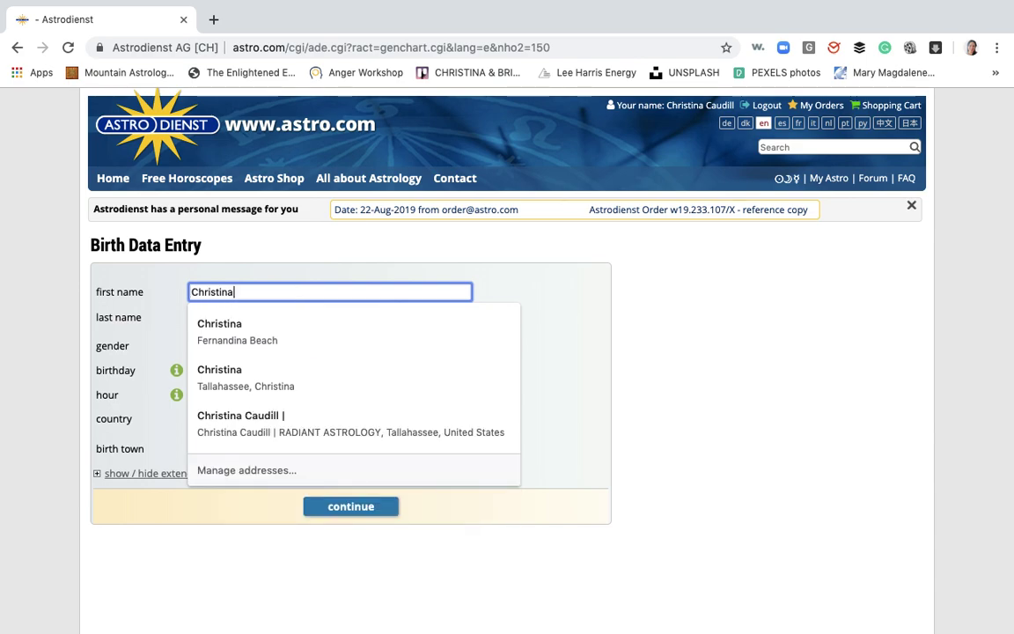
key("Tab")
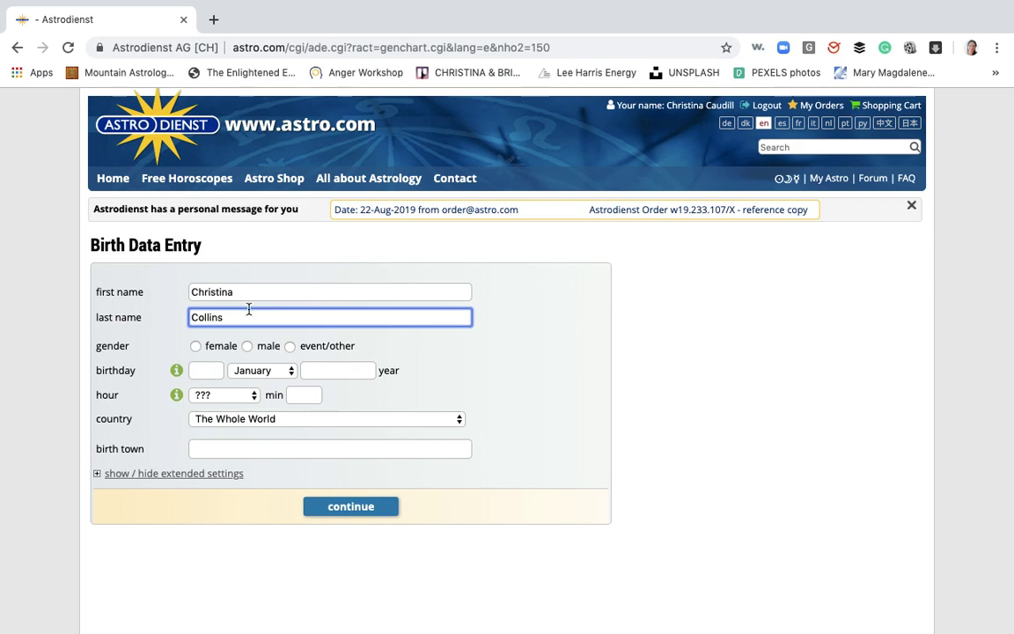
Set the new person's gender to female and birthday to 1 January 1980
left_click(195, 347)
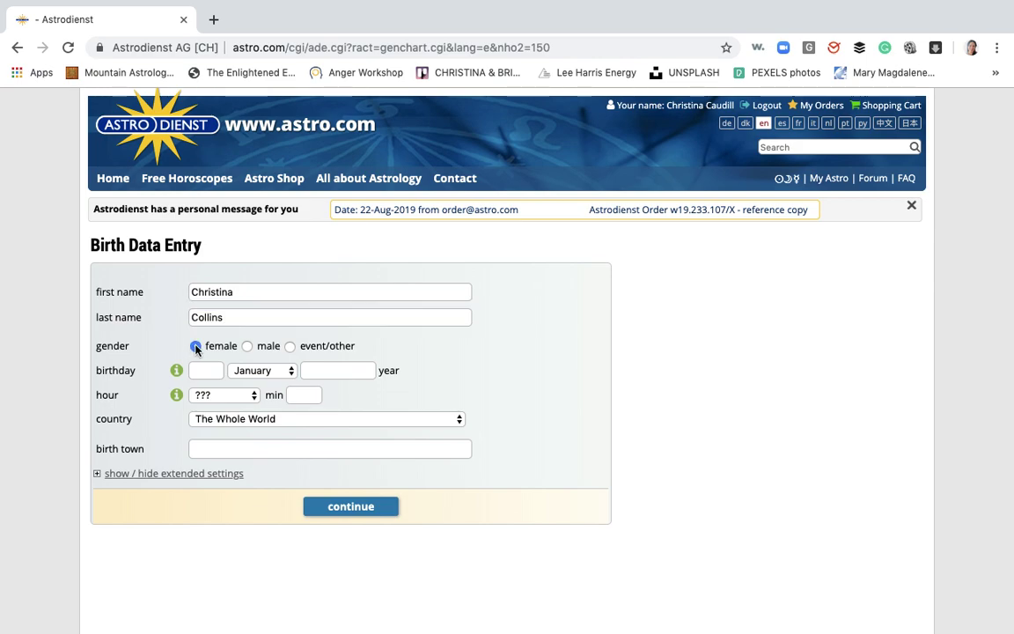
left_click(201, 373)
type("1")
left_click(318, 369)
type("19")
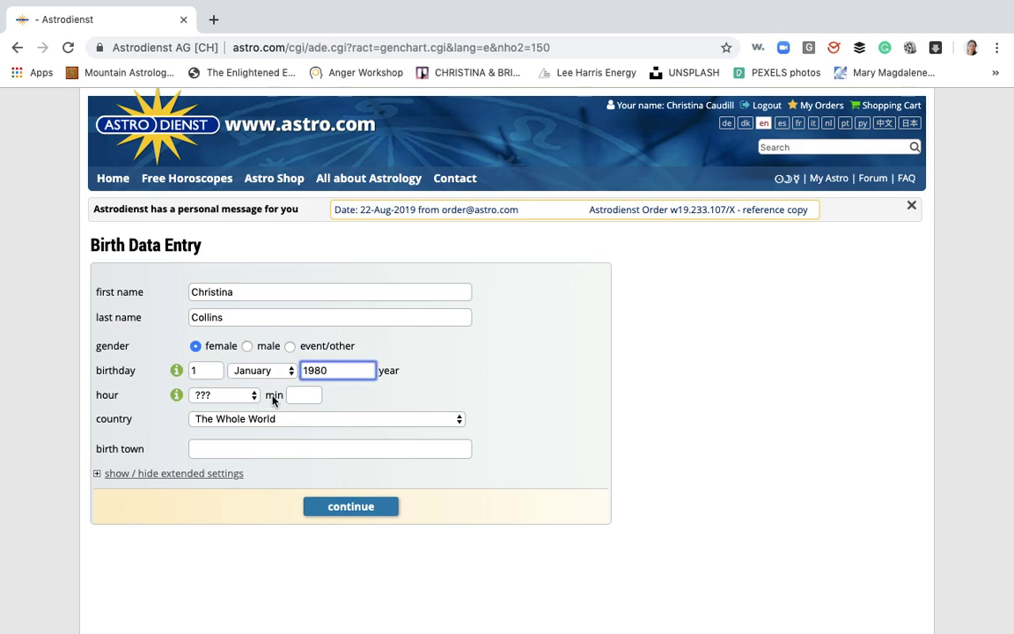
left_click(252, 396)
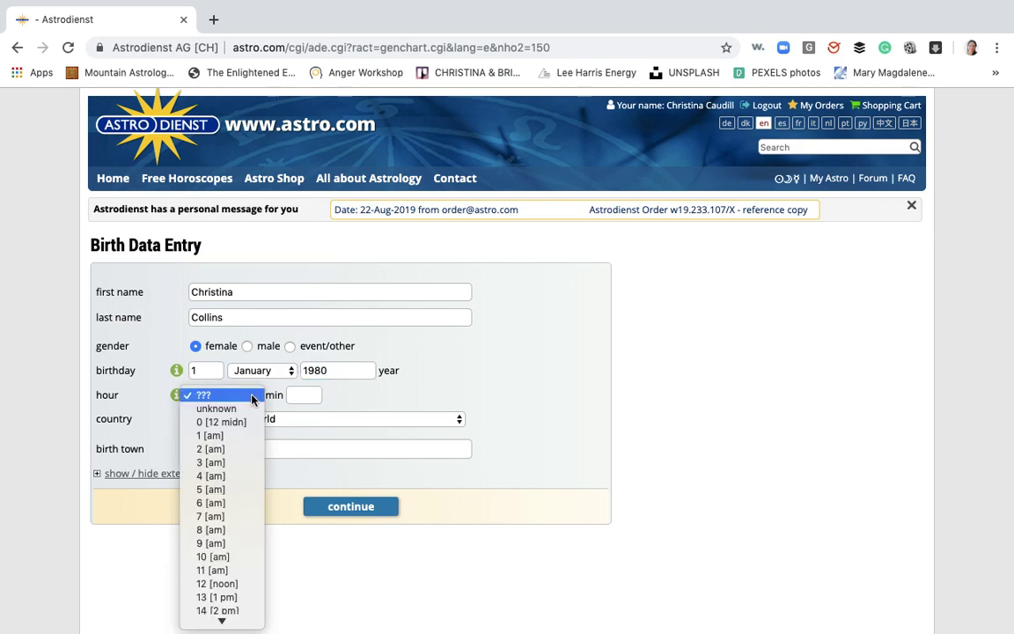
Set the birth time to 7:08 am
left_click(211, 515)
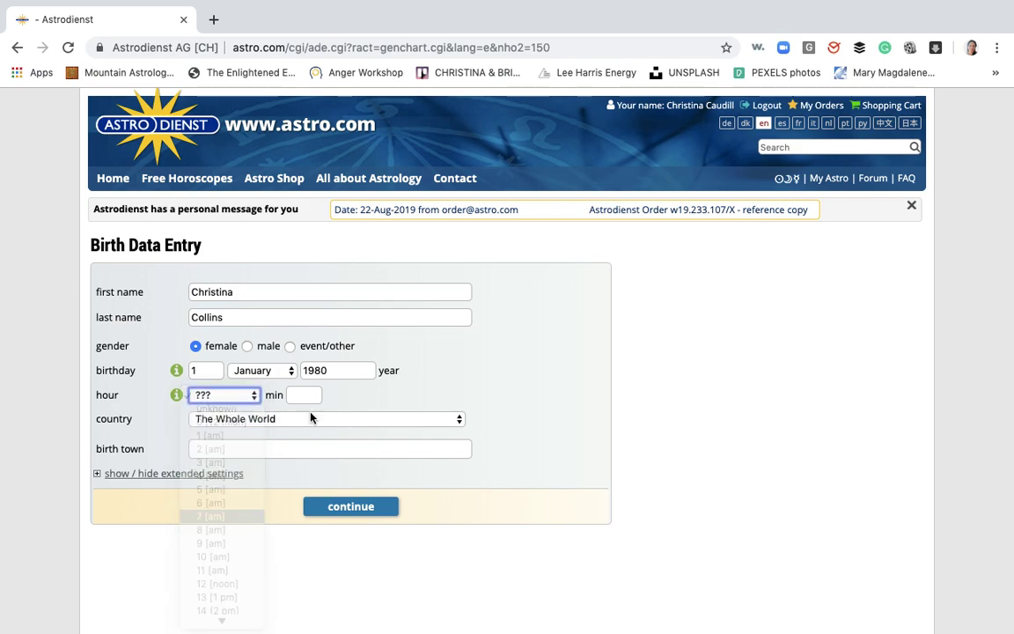
left_click(312, 396)
type("08")
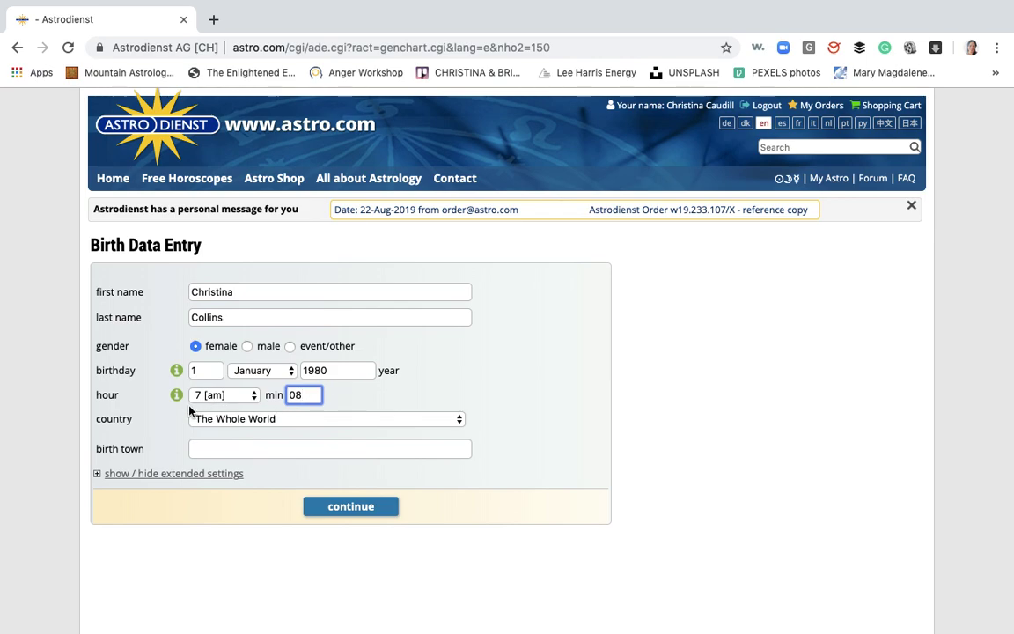
Set the birthplace to country USA and town Denver, CO (39n44, 104w59)
left_click(359, 419)
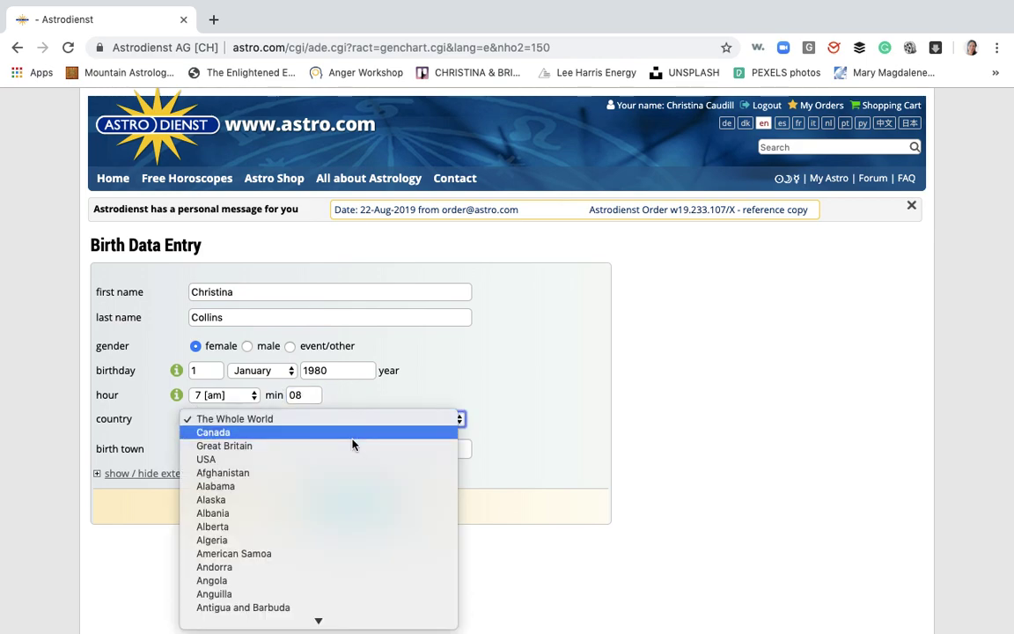
left_click(346, 458)
left_click(307, 454)
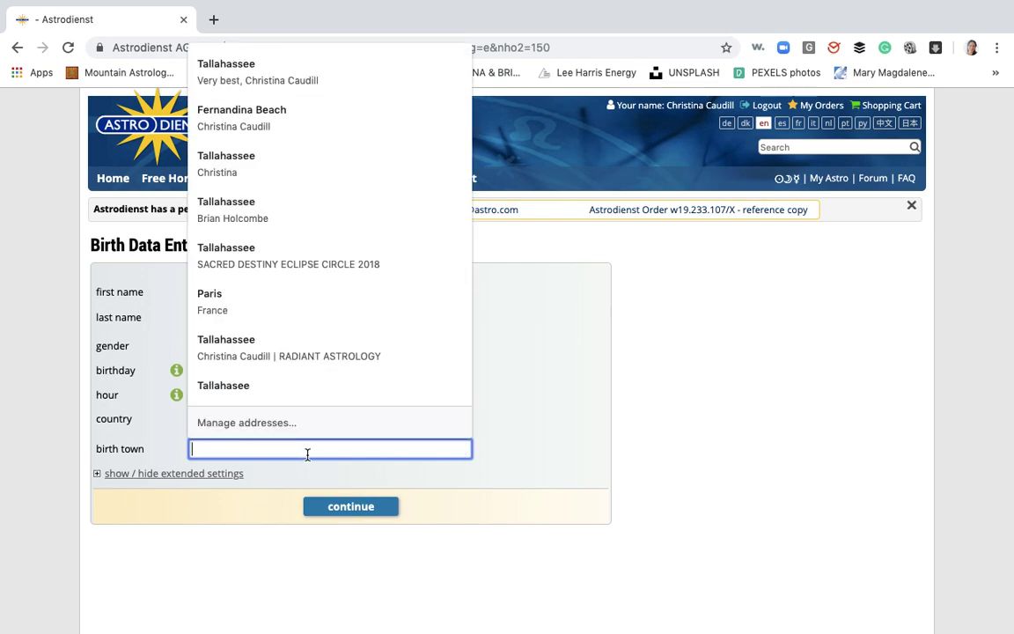
type("Denver,")
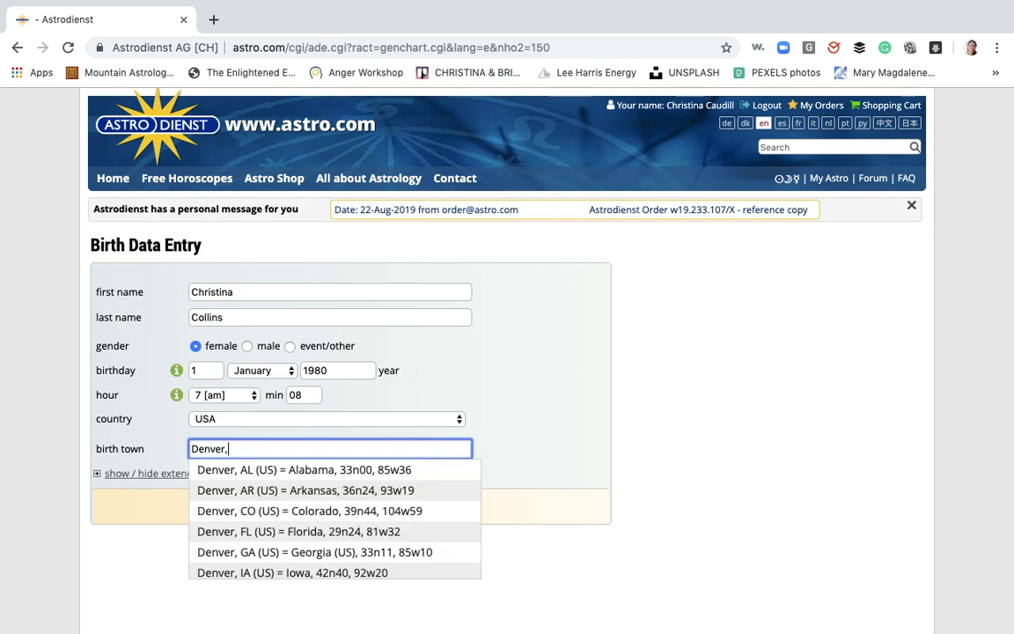
scroll(299, 531, "down", 5)
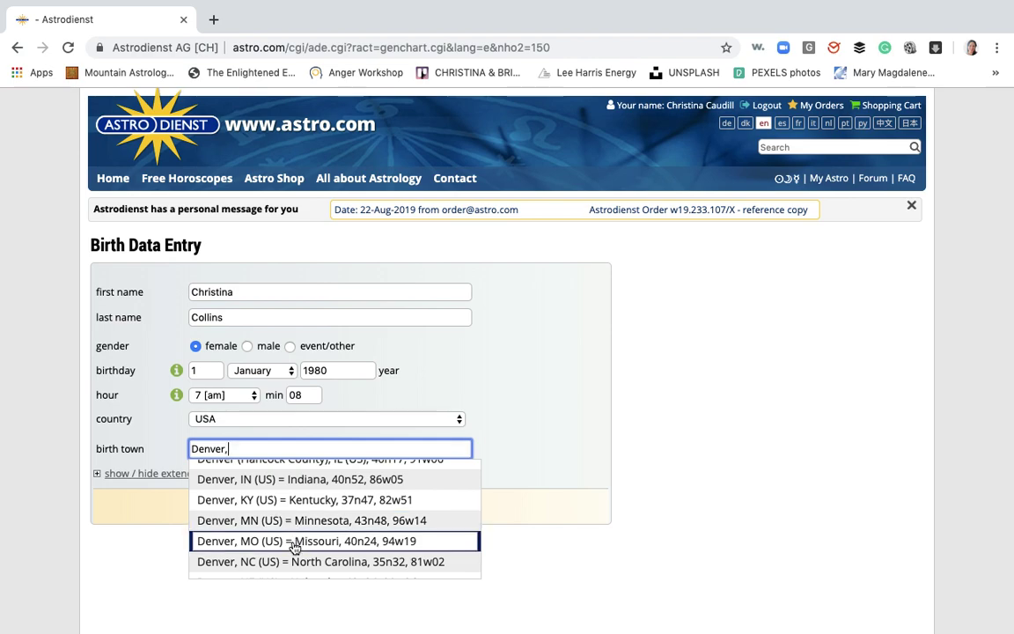
scroll(293, 497, "up", 5)
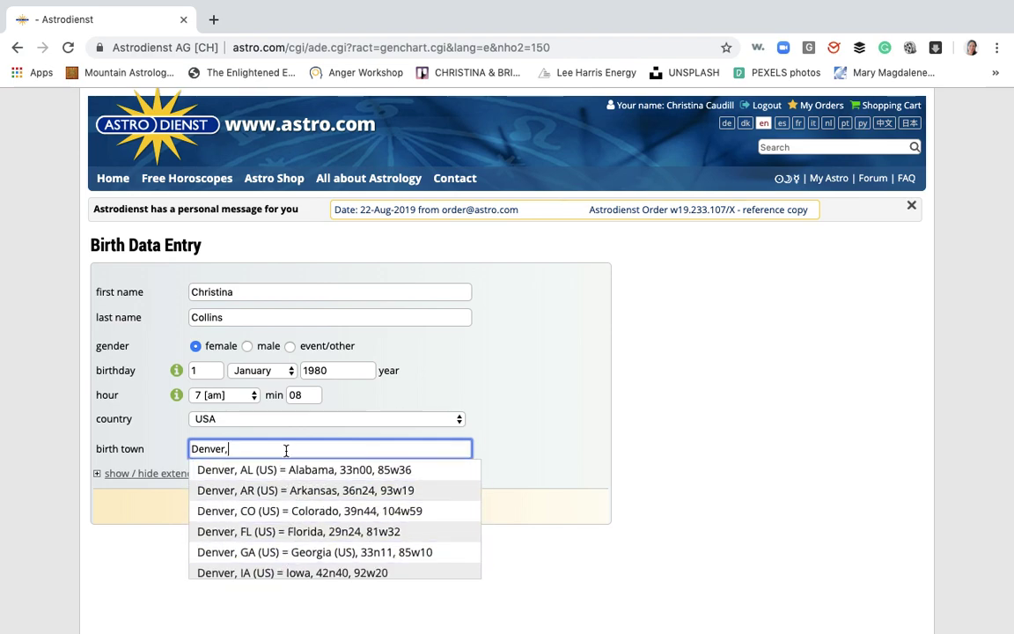
left_click(283, 513)
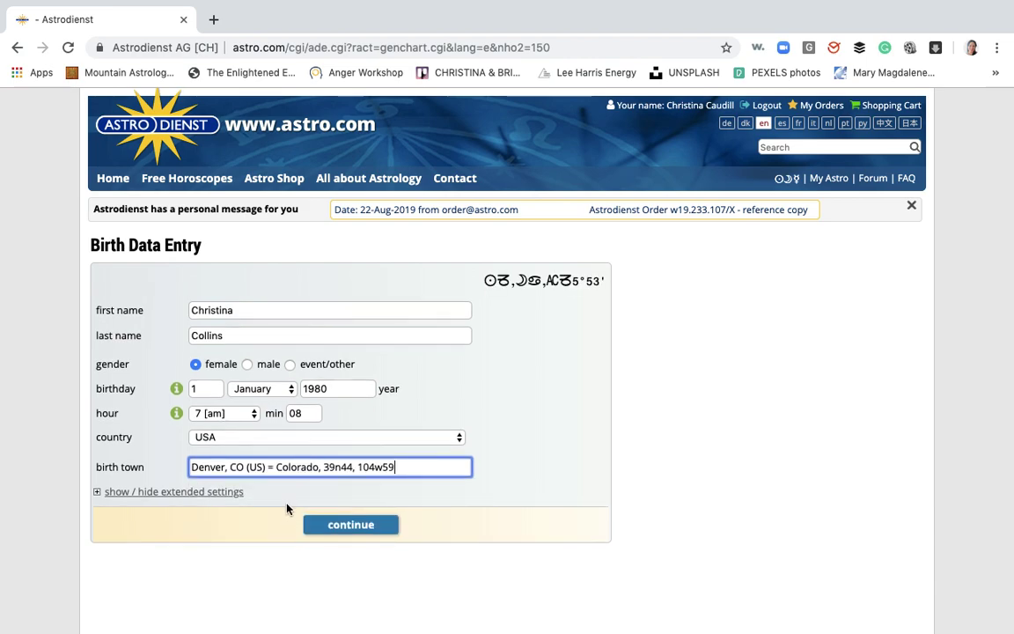
Submit the new birth data so it becomes the horoscope subject
left_click(348, 527)
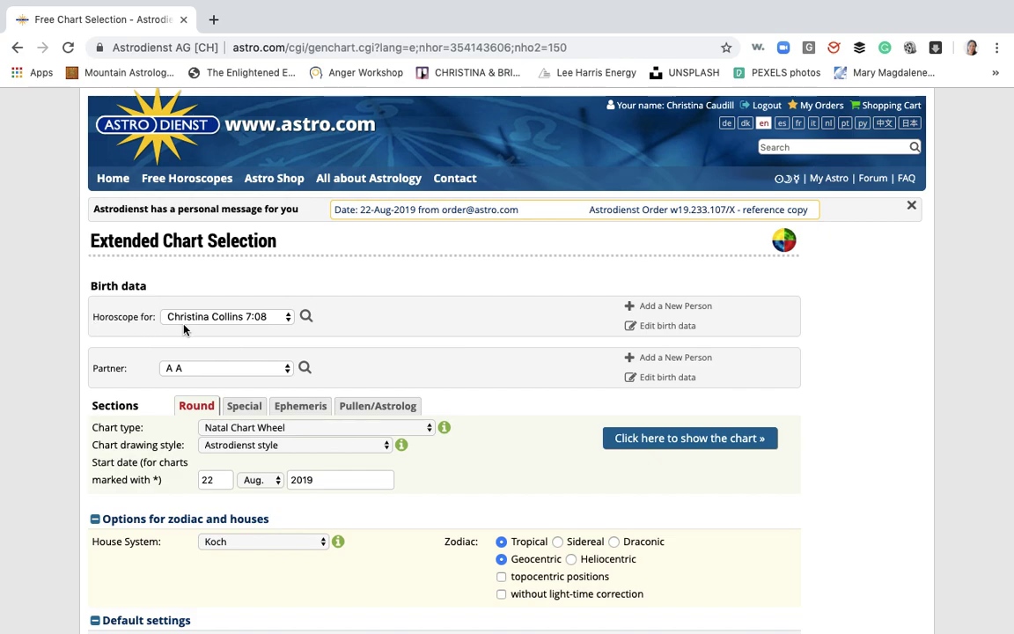
scroll(548, 440, "down", 3)
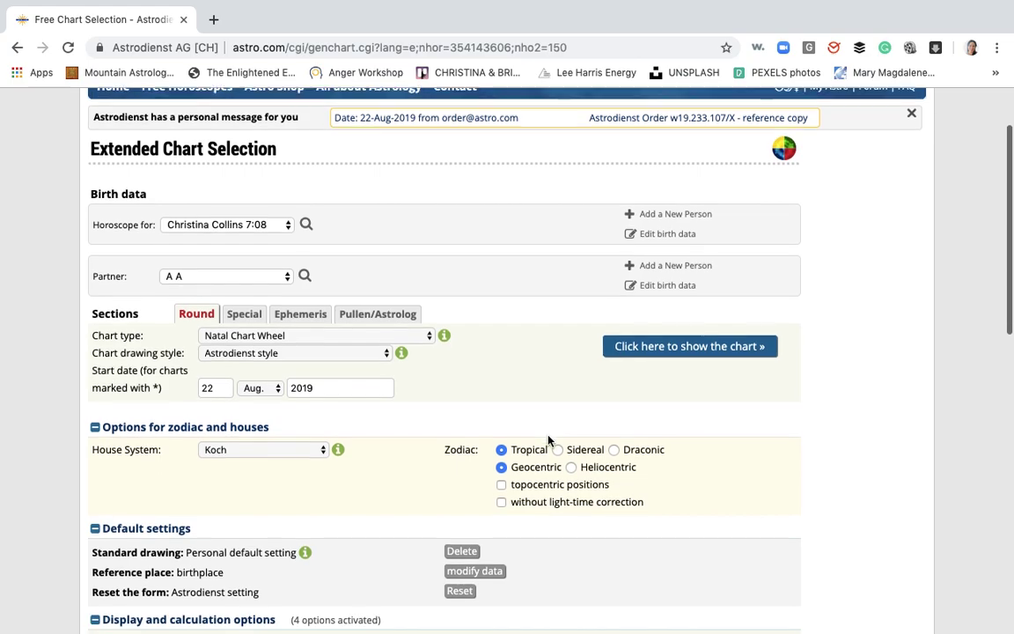
scroll(548, 440, "down", 1)
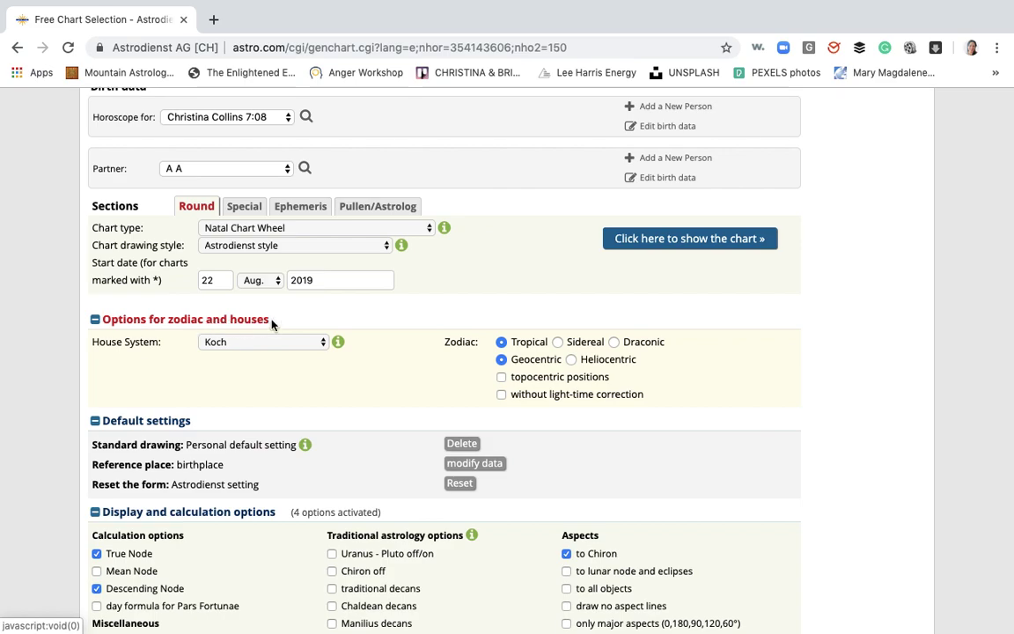
Choose Porphyry in the House System dropdown
left_click(323, 345)
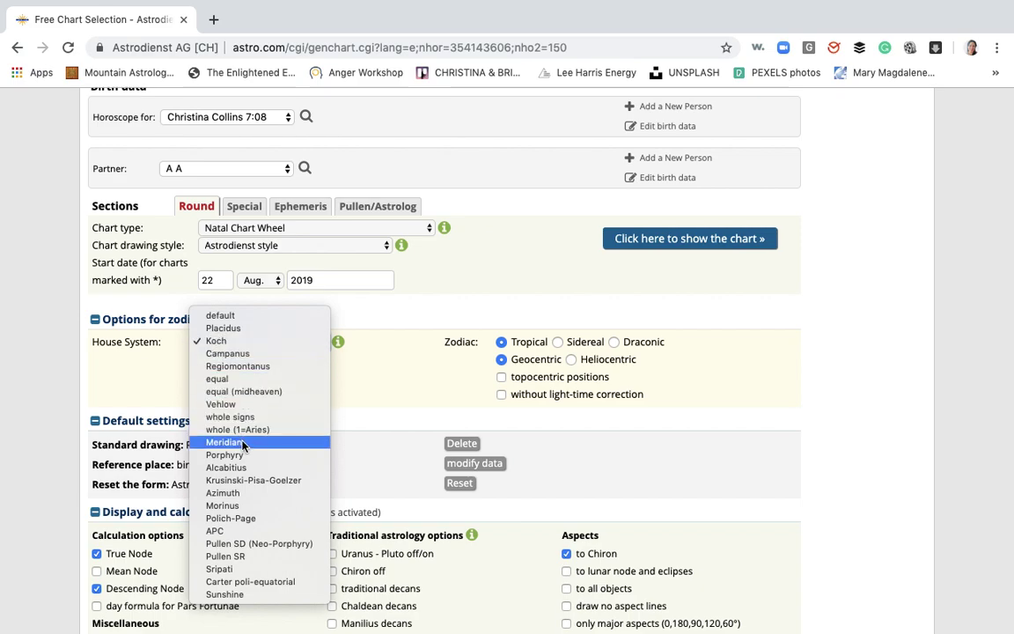
left_click(242, 456)
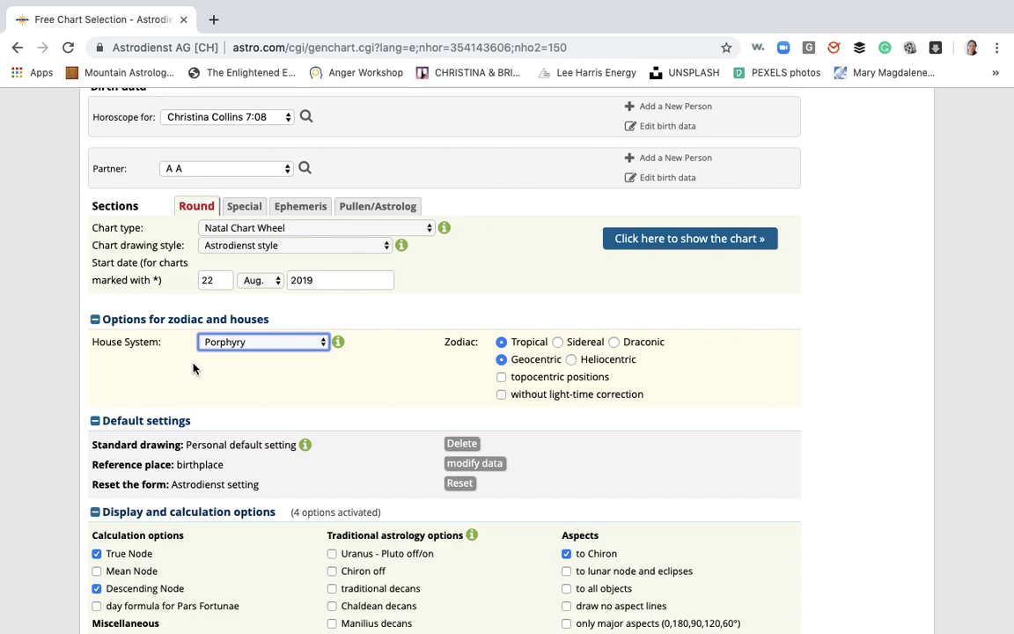
left_click(298, 346)
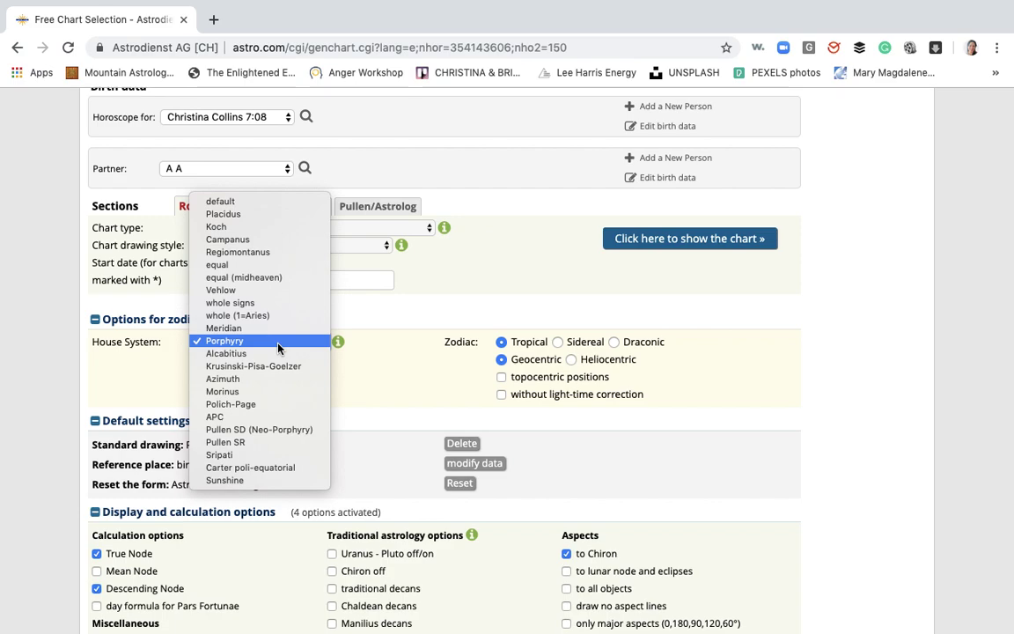
left_click(278, 343)
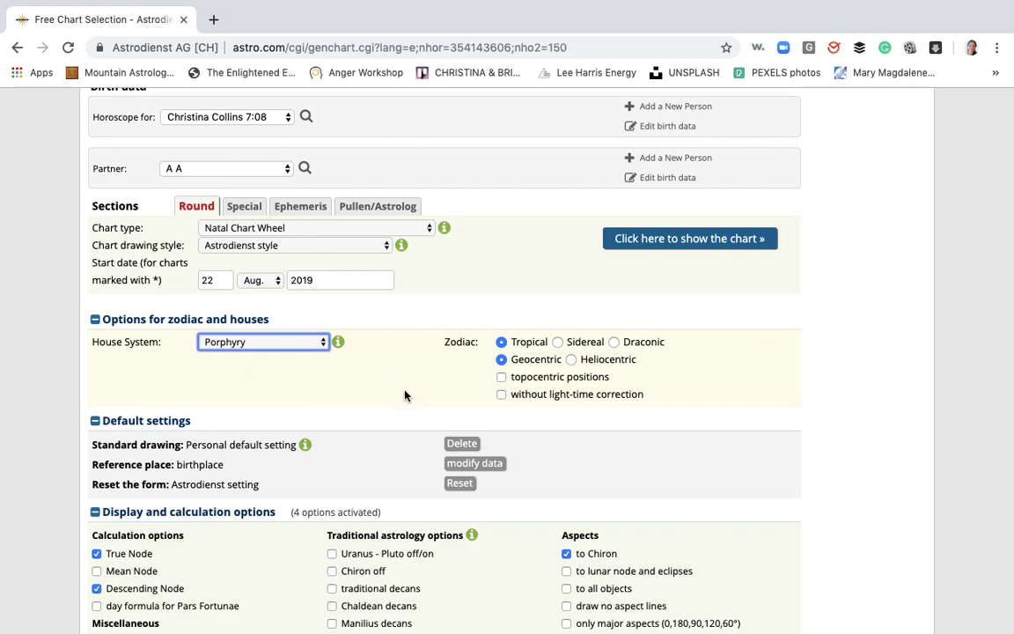
scroll(405, 393, "down", 4)
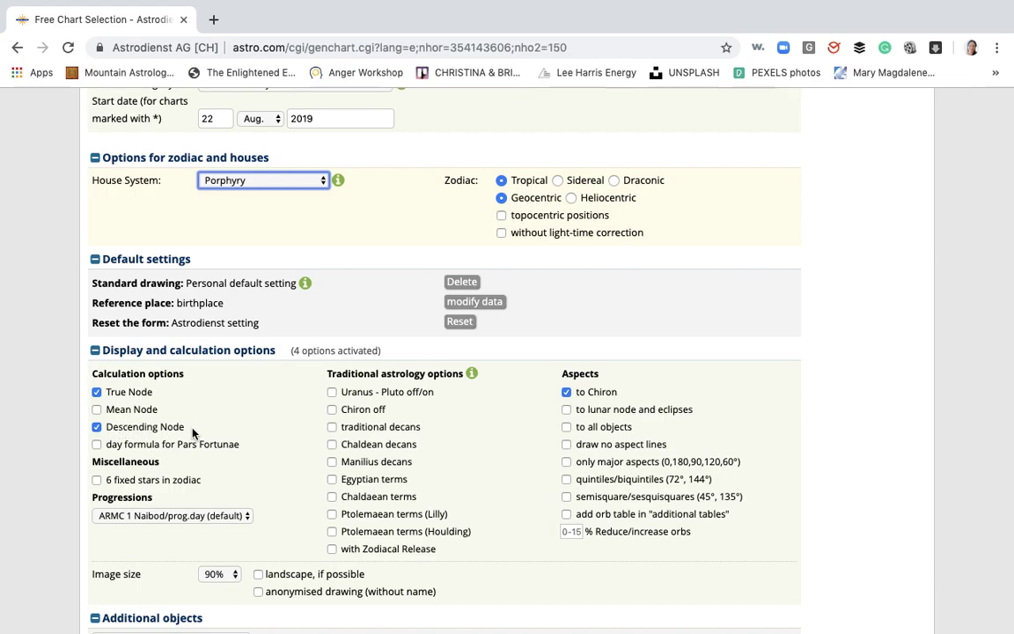
scroll(186, 431, "up", 5)
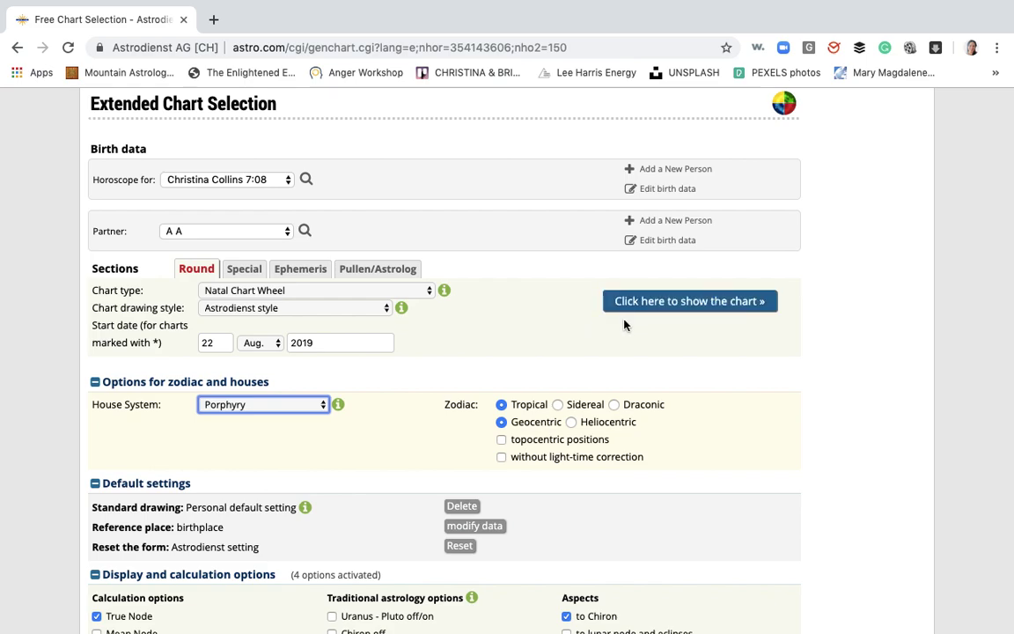
Generate the Porphyry natal chart and scroll through its wheel and aspect grid (Sun and Ascendant Capricorn)
left_click(679, 306)
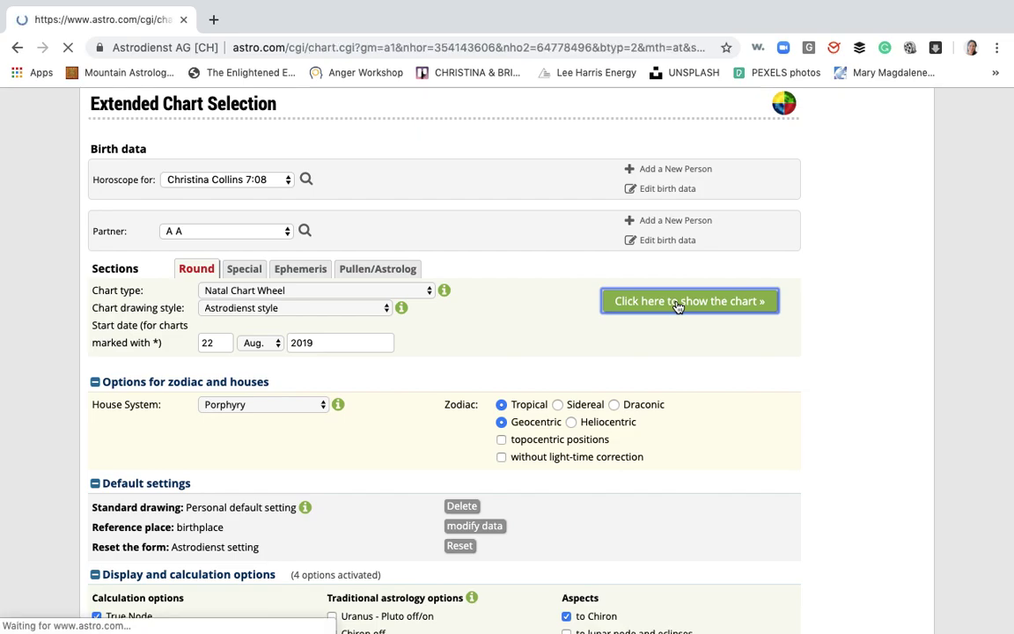
scroll(701, 471, "down", 3)
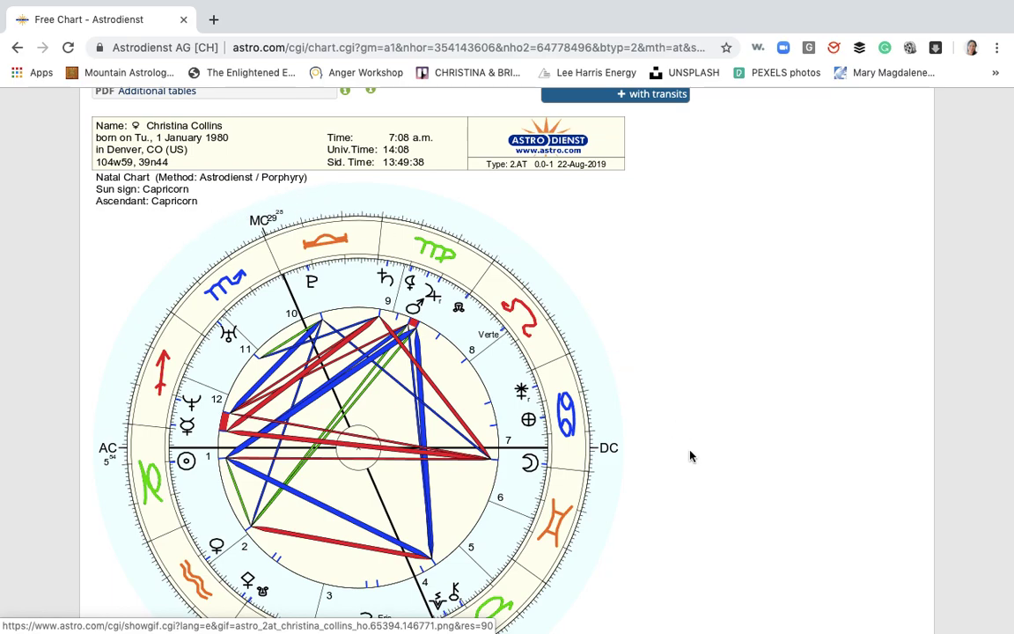
scroll(690, 455, "down", 3)
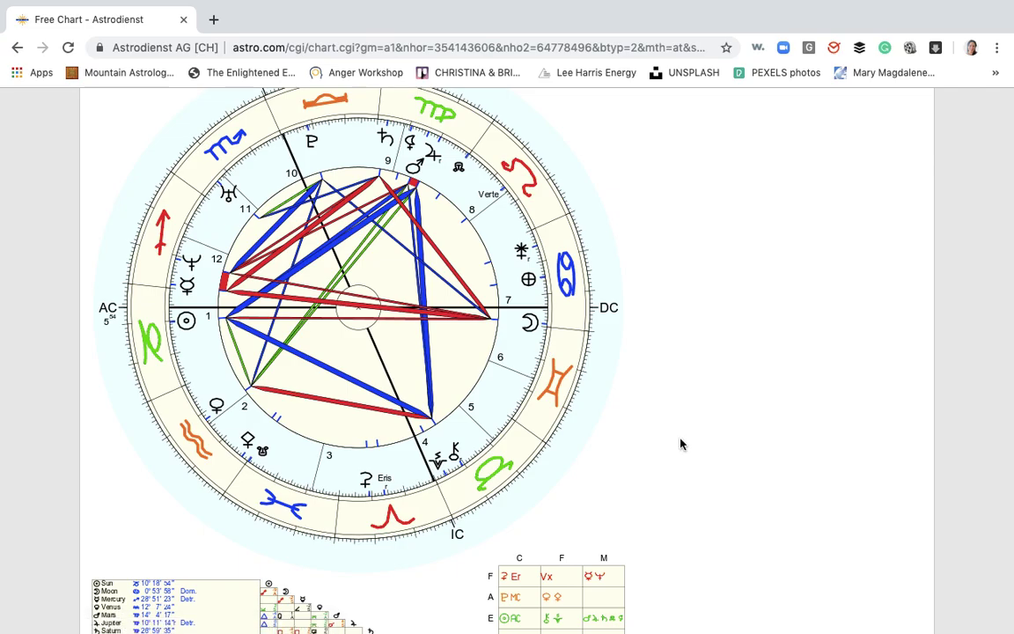
scroll(680, 444, "down", 3)
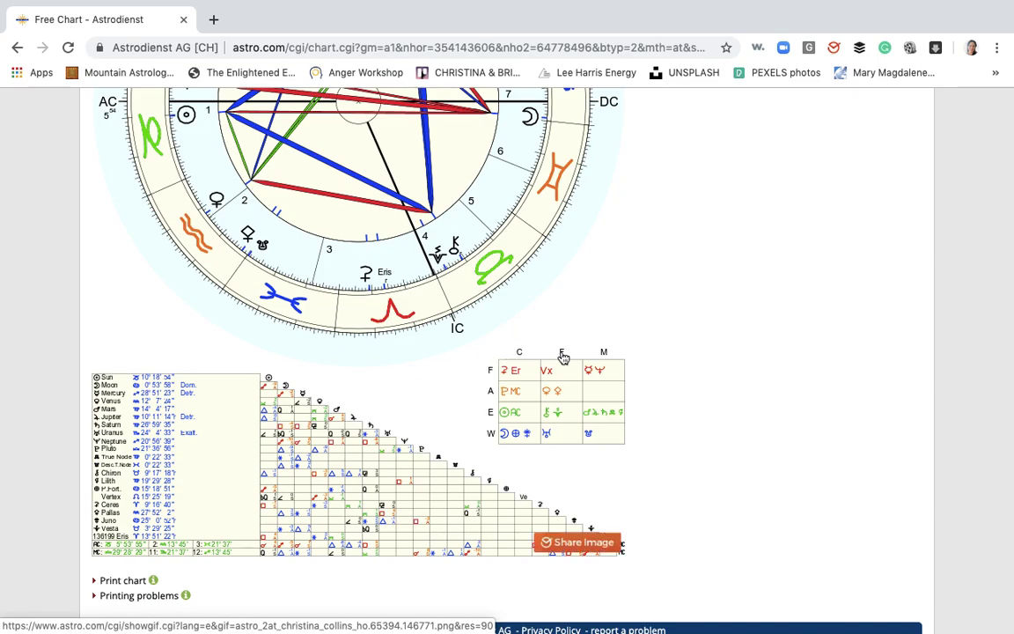
scroll(628, 358, "up", 5)
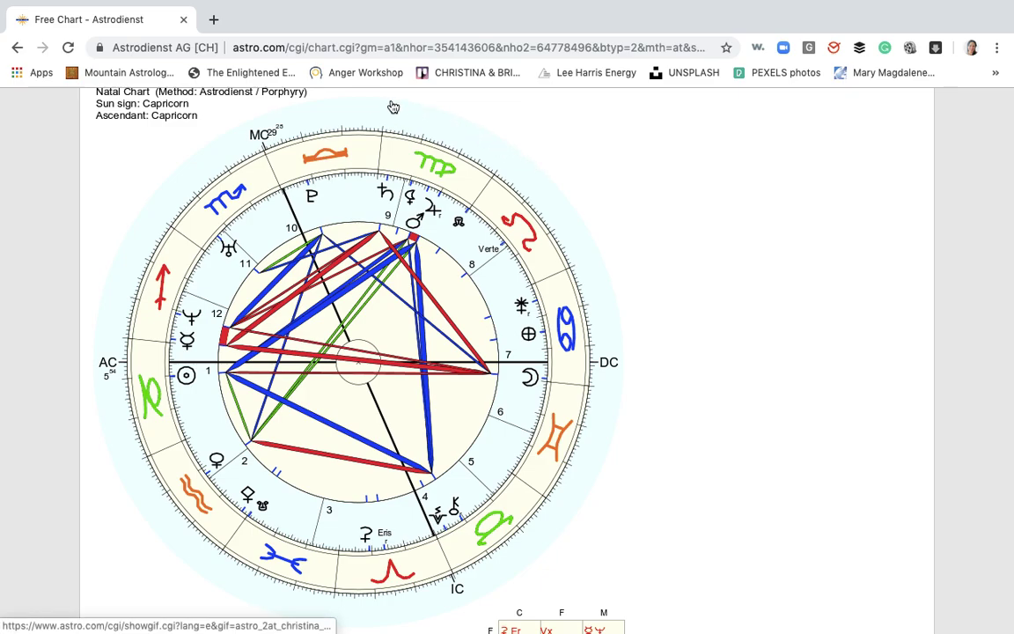
Open the natal chart wheel image by itself in a new browser tab
left_click(295, 48)
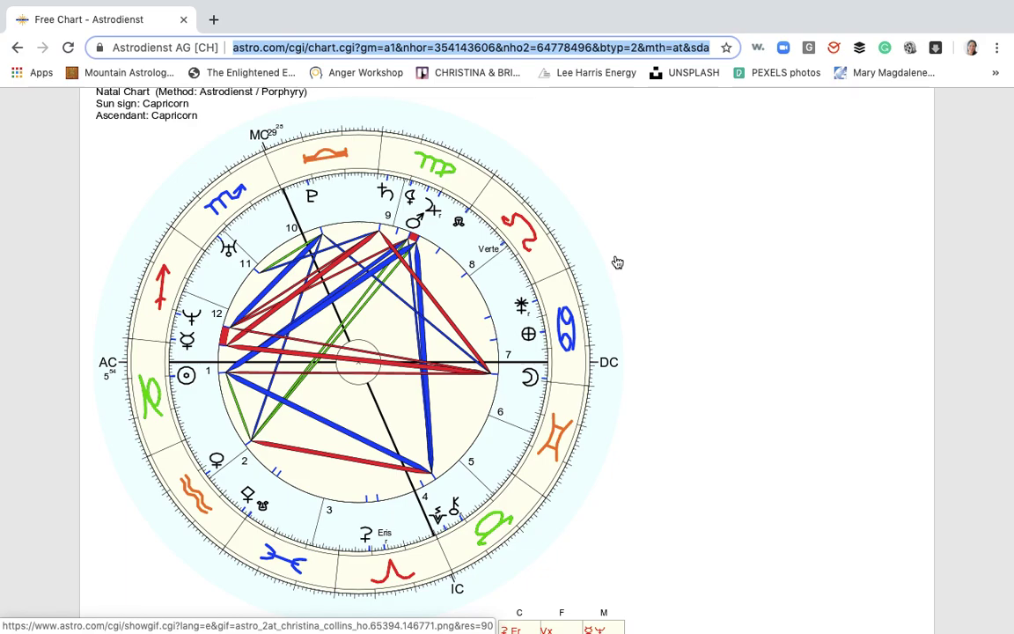
left_click(352, 357)
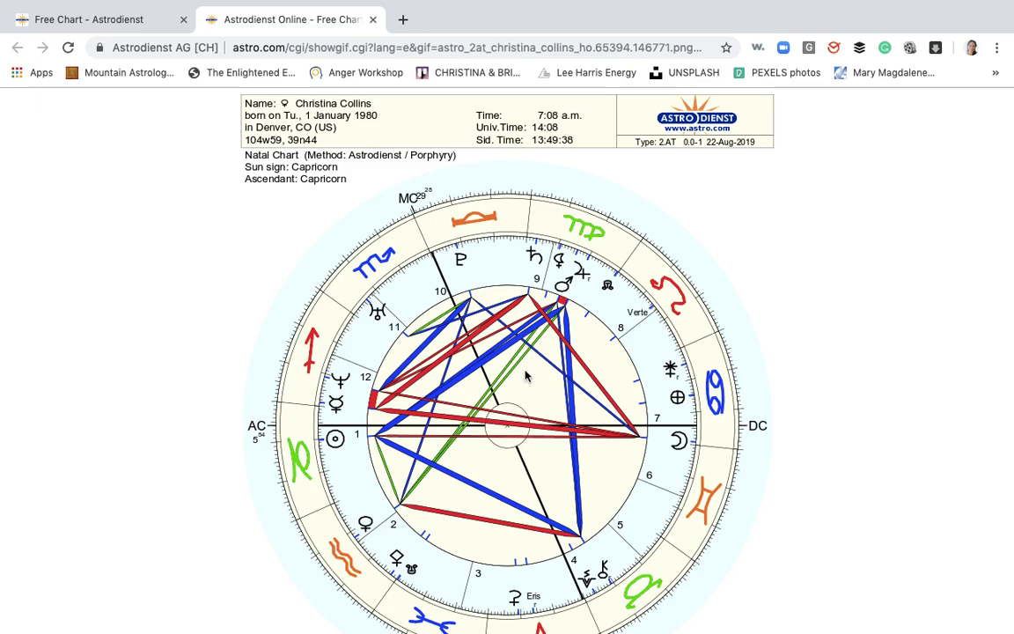
scroll(526, 374, "down", 1)
scroll(526, 376, "up", 1)
Save the chart image to Downloads as 'My Natal Chart2.png'
right_click(525, 374)
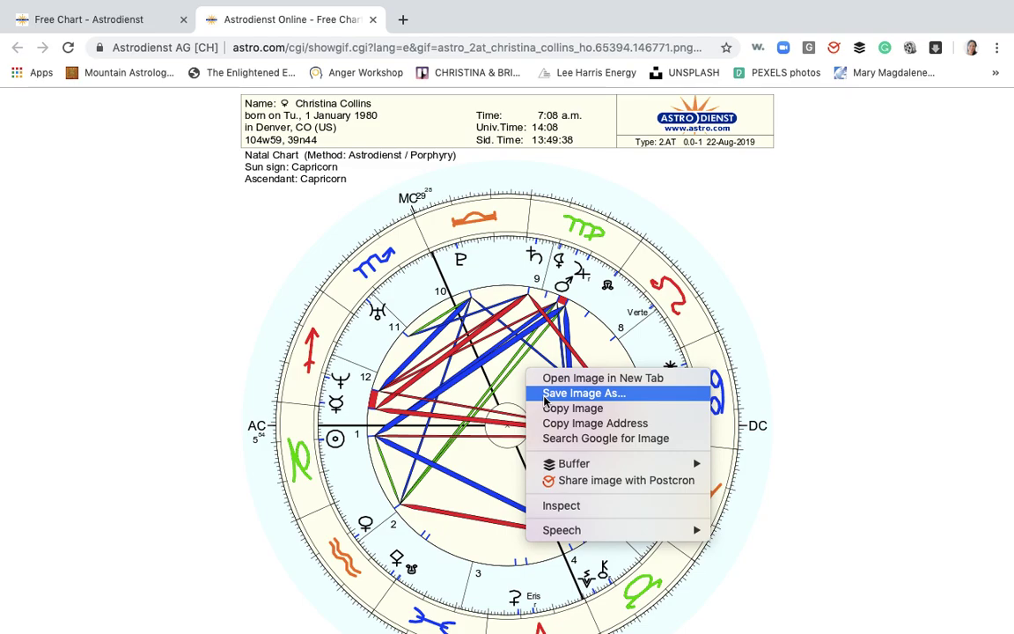
left_click(545, 396)
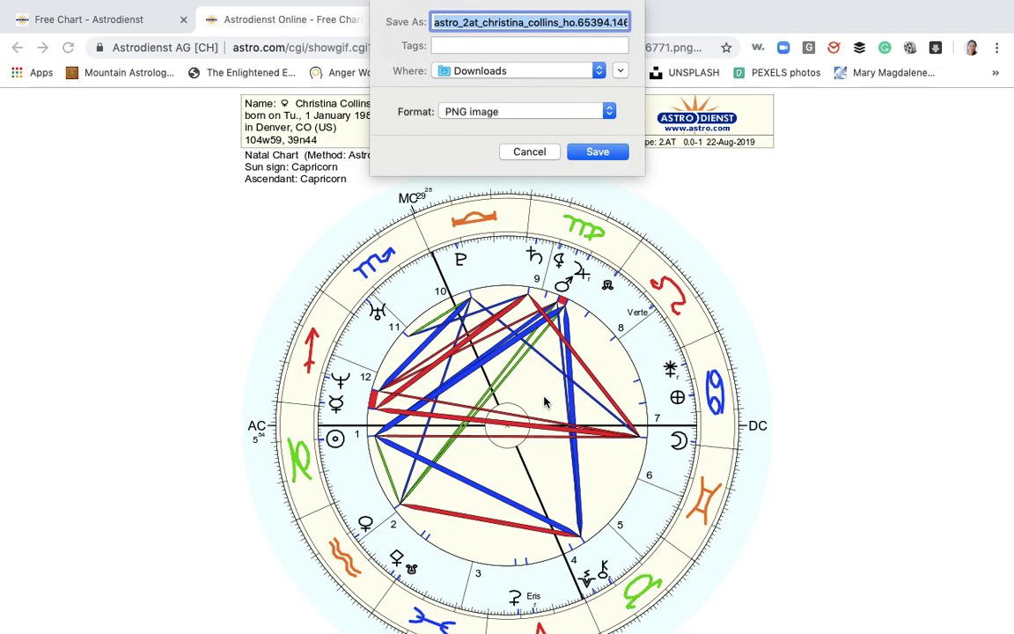
type("My Natal")
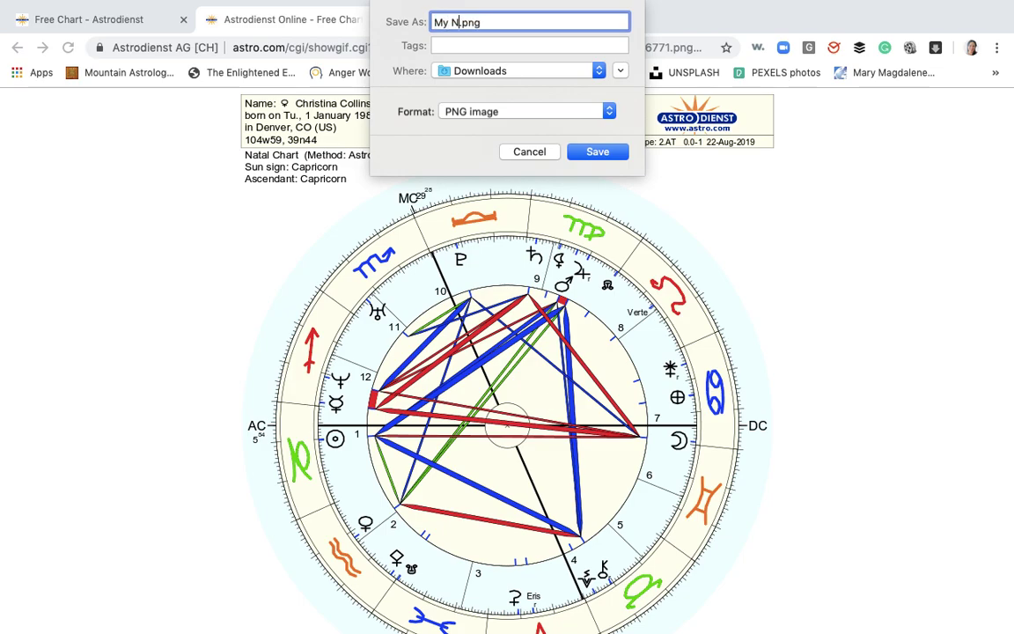
type("t2")
key("Return")
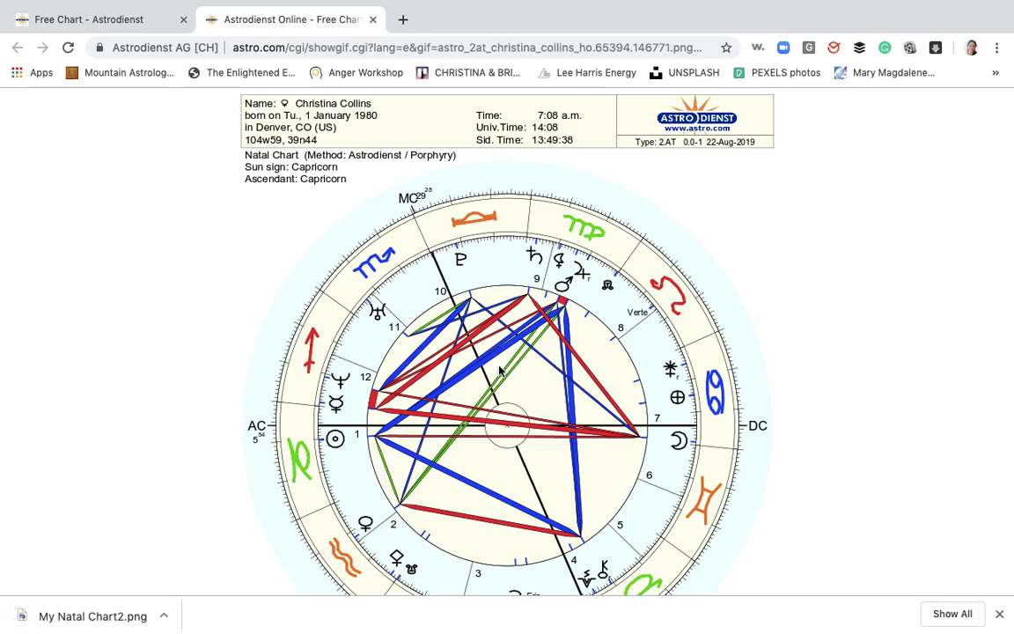
Switch back to the 'Free Chart - Astrodienst' tab showing the Porphyry chart and its birth-data header
scroll(499, 370, "down", 2)
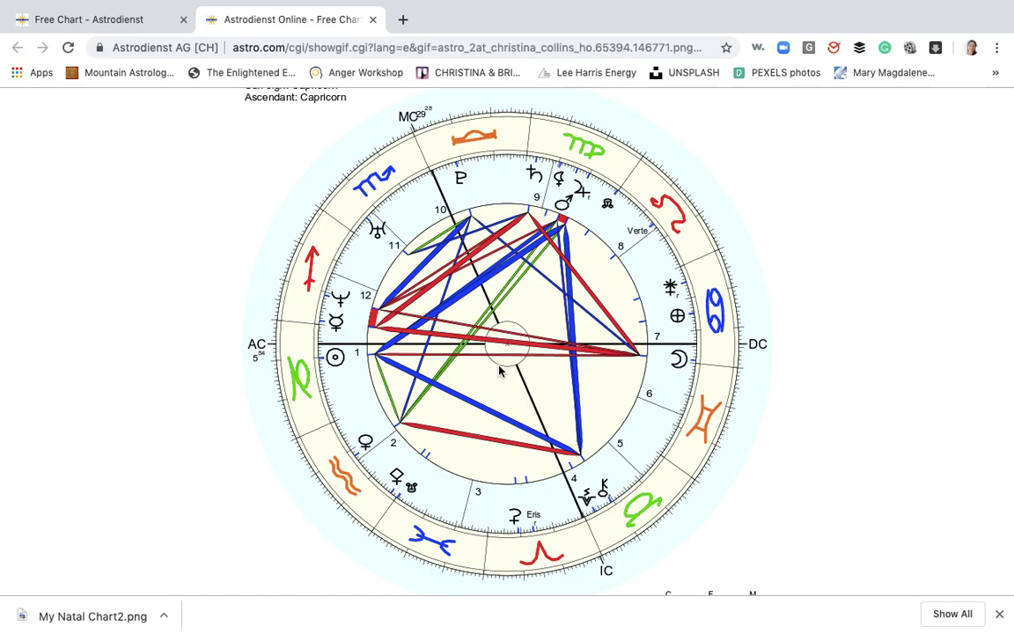
scroll(499, 371, "up", 1)
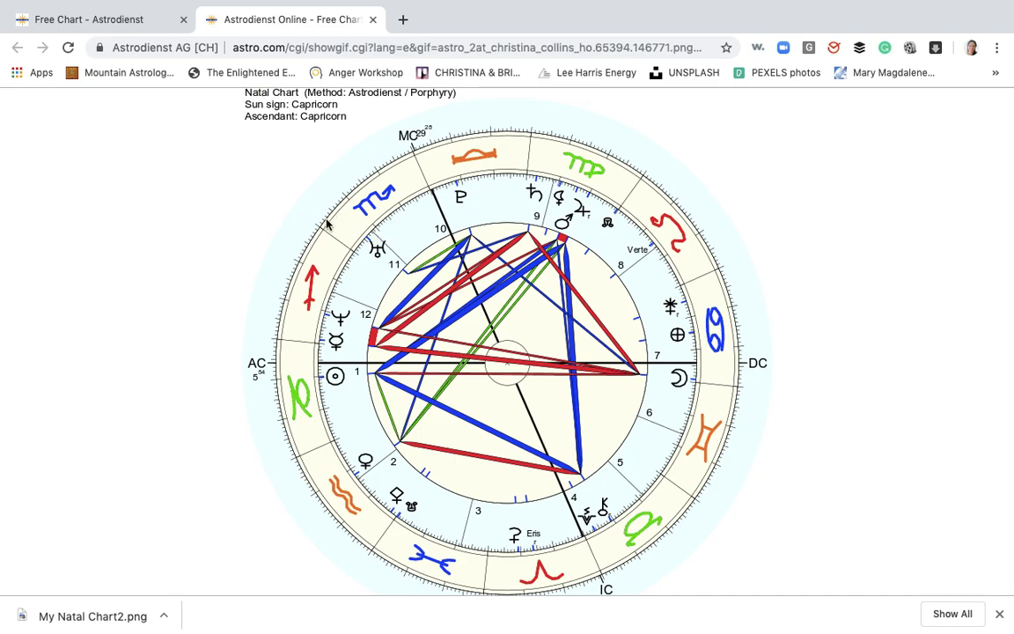
left_click(130, 21)
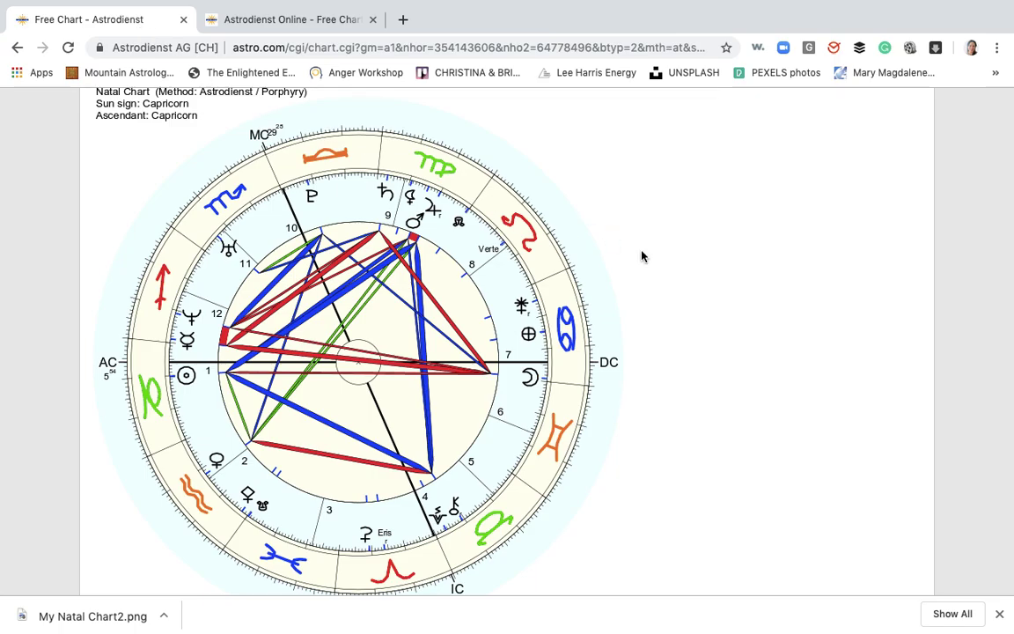
scroll(642, 256, "up", 3)
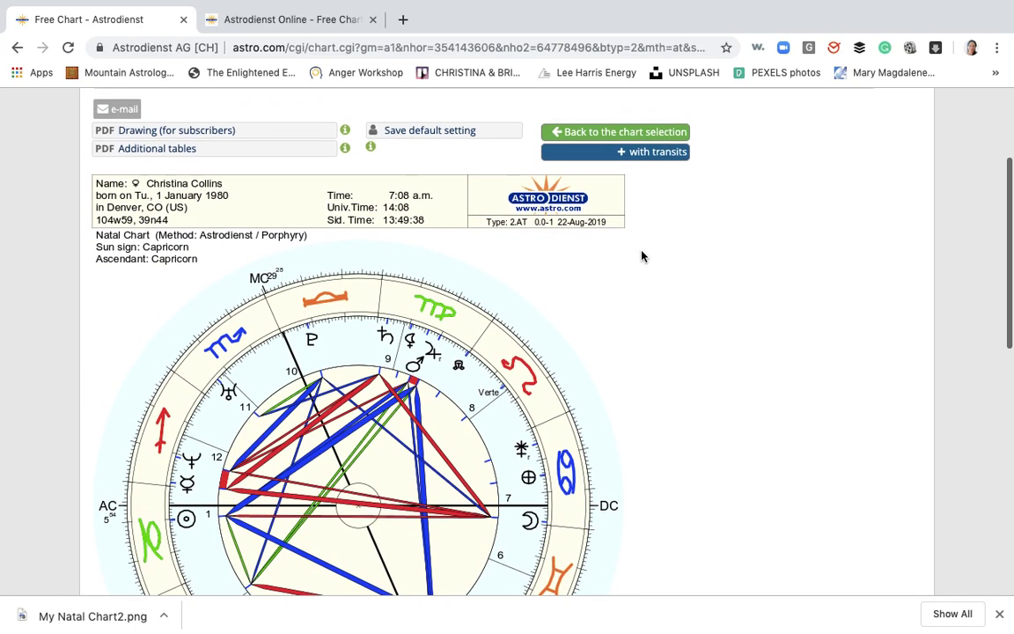
scroll(642, 256, "down", 1)
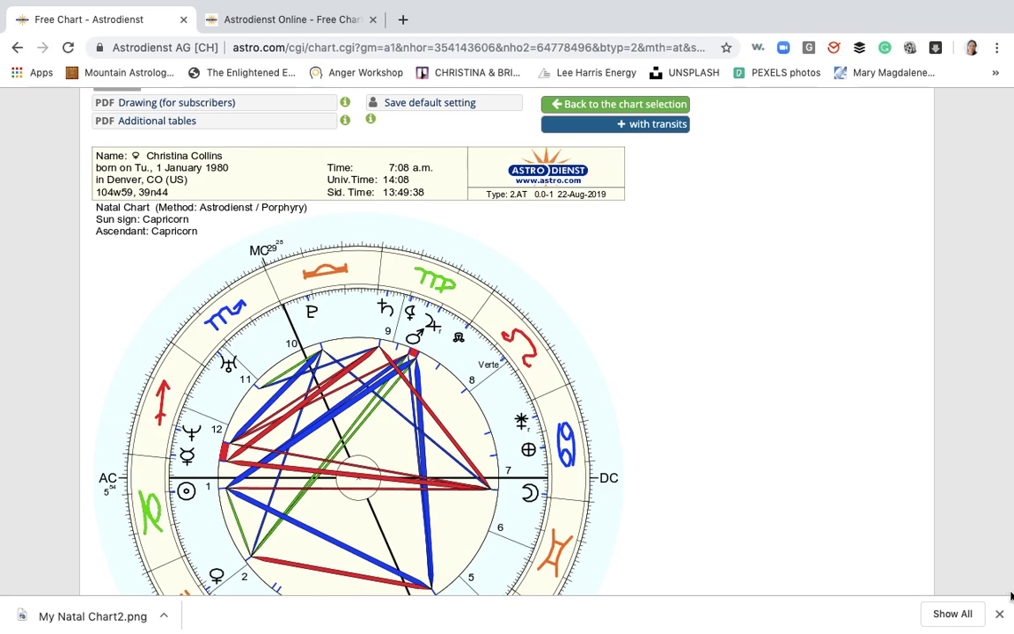
Overlay transits for 22 Aug. 2019, 18:12 UT on the natal wheel (chart type 2.AT)
left_click(640, 125)
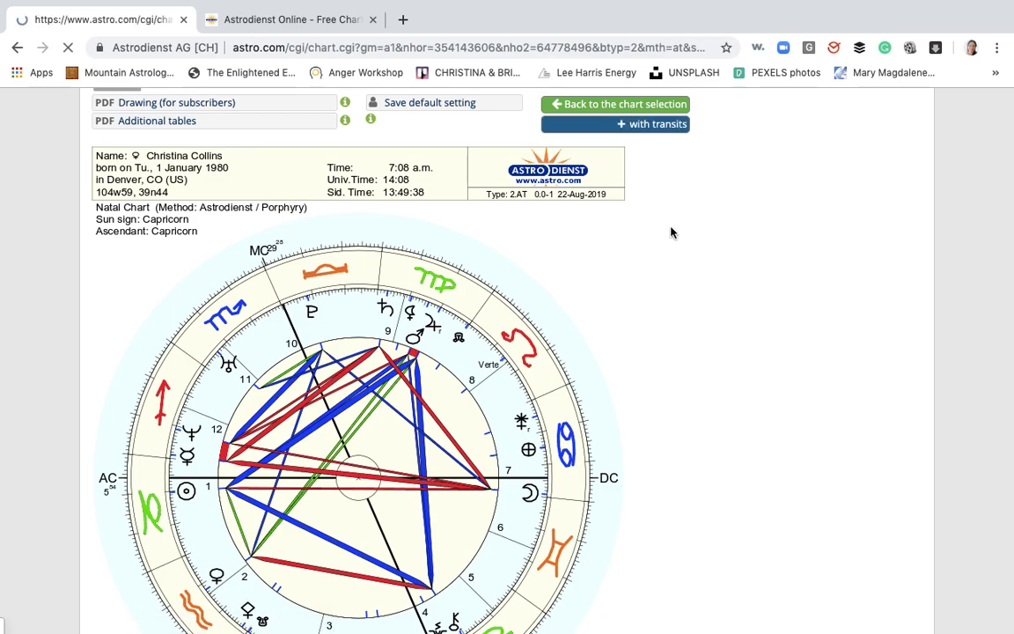
scroll(667, 435, "down", 4)
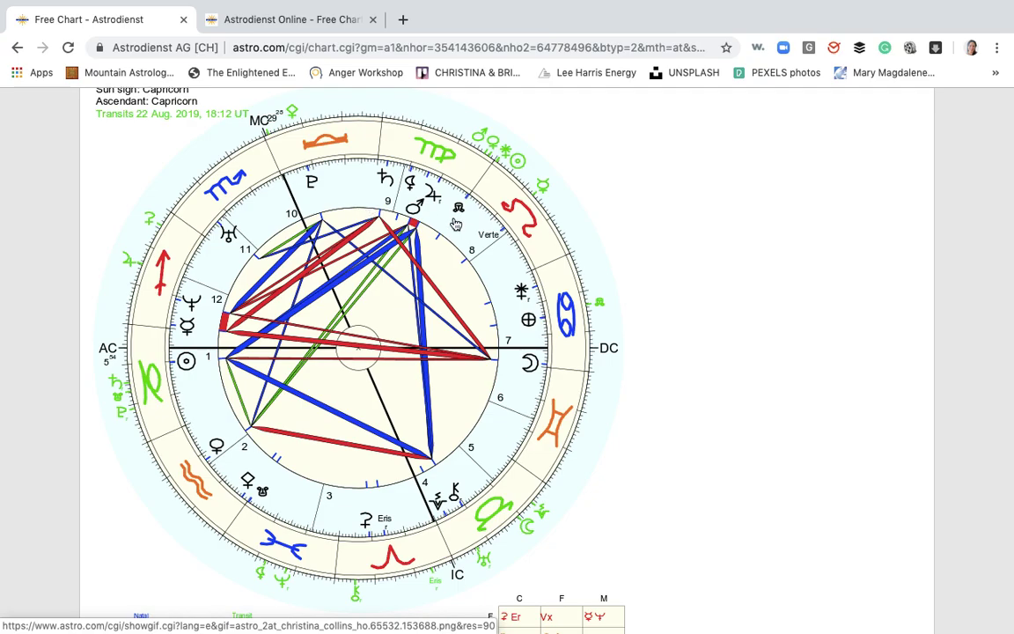
scroll(465, 231, "up", 3)
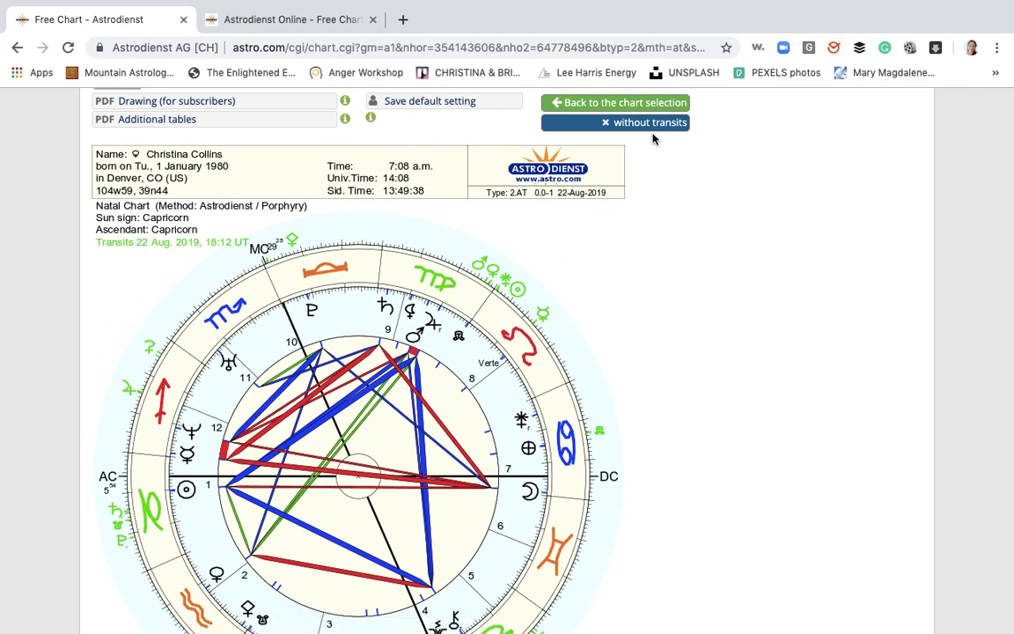
Switch the chart to 'without transits' and scroll down to the chart wheel
left_click(641, 130)
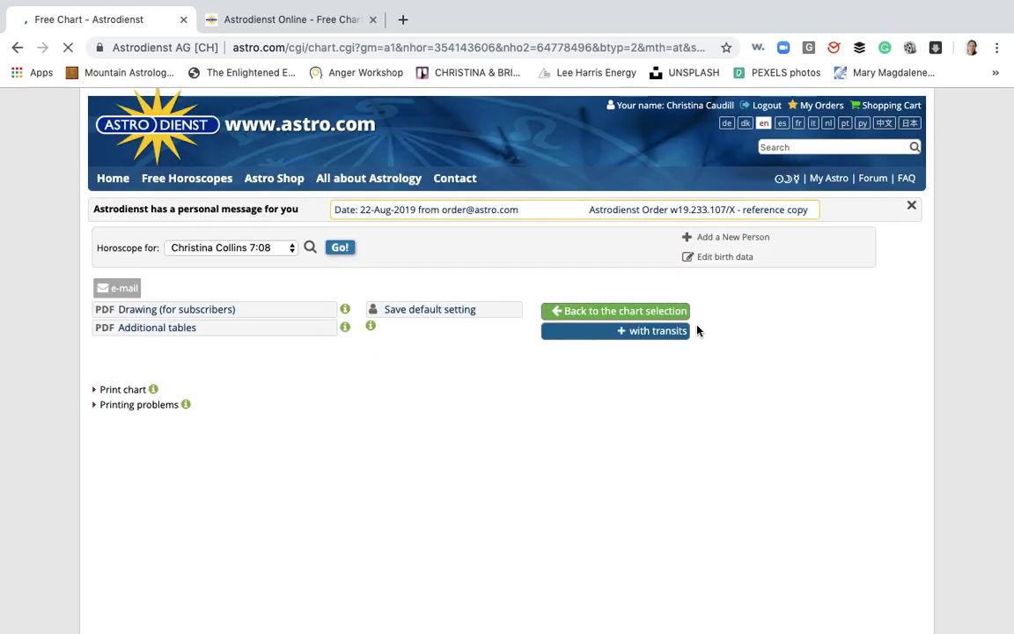
scroll(697, 331, "down", 5)
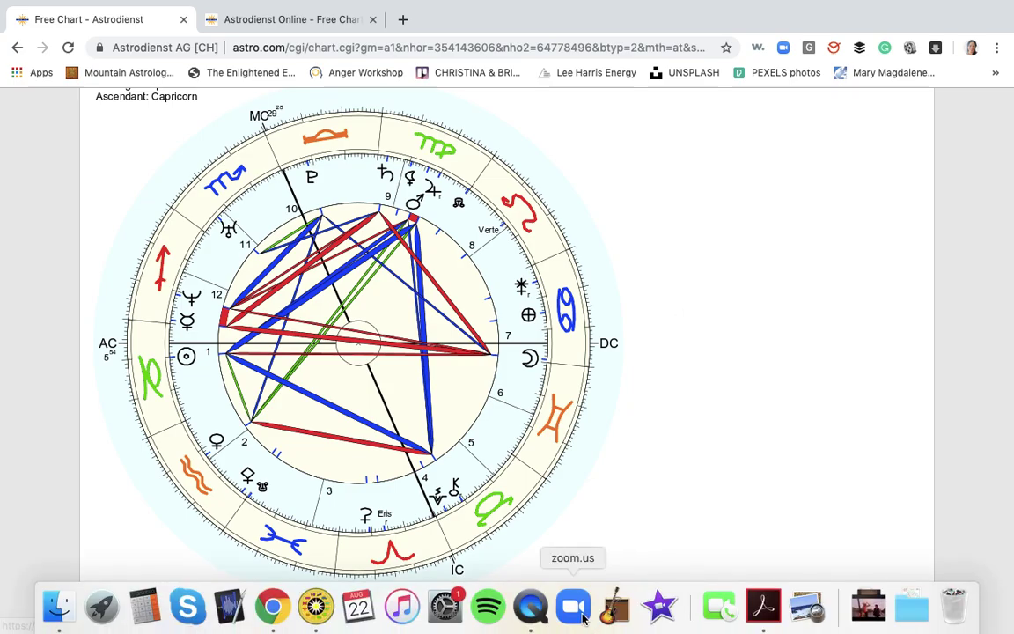
right_click(531, 608)
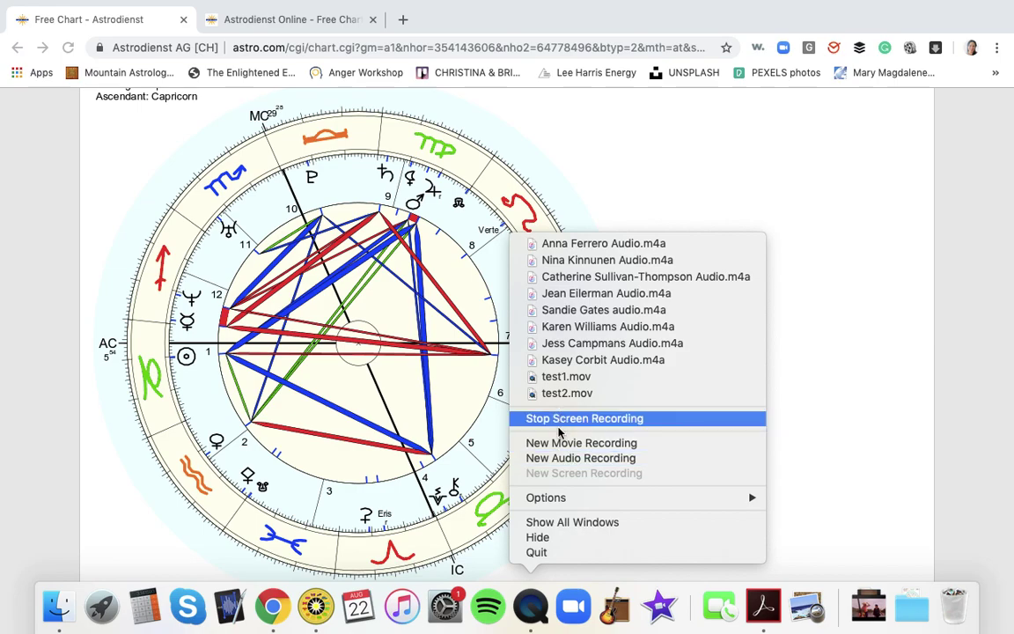